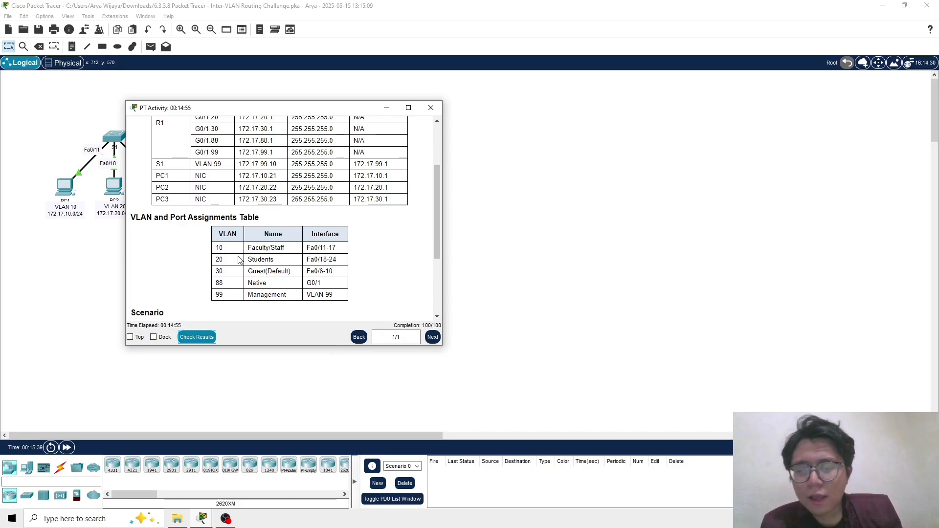
Review the activity's addressing table, VLAN and port assignments, and the requirements list for R1 and S1
{"action": "scroll", "coordinate": [235, 265], "scroll_direction": "down", "scroll_amount": 3}
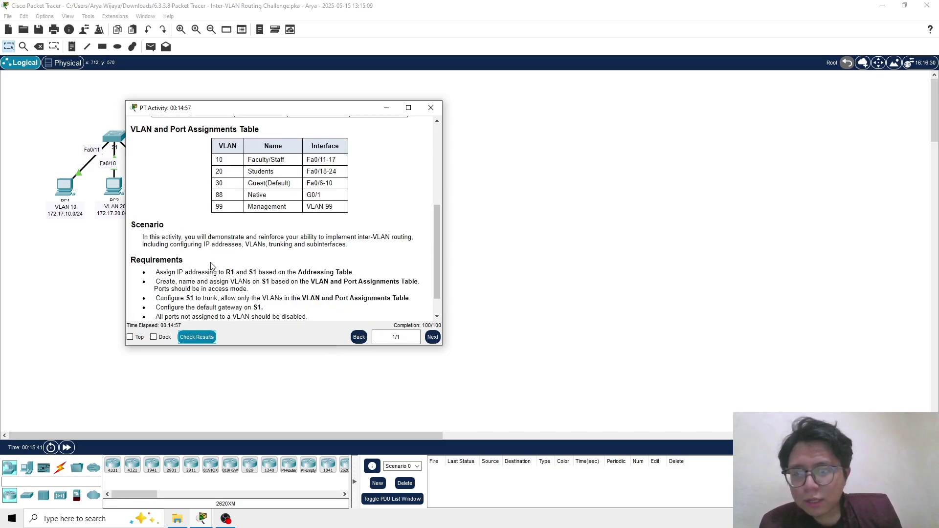
{"action": "scroll", "coordinate": [243, 234], "scroll_direction": "down", "scroll_amount": 1}
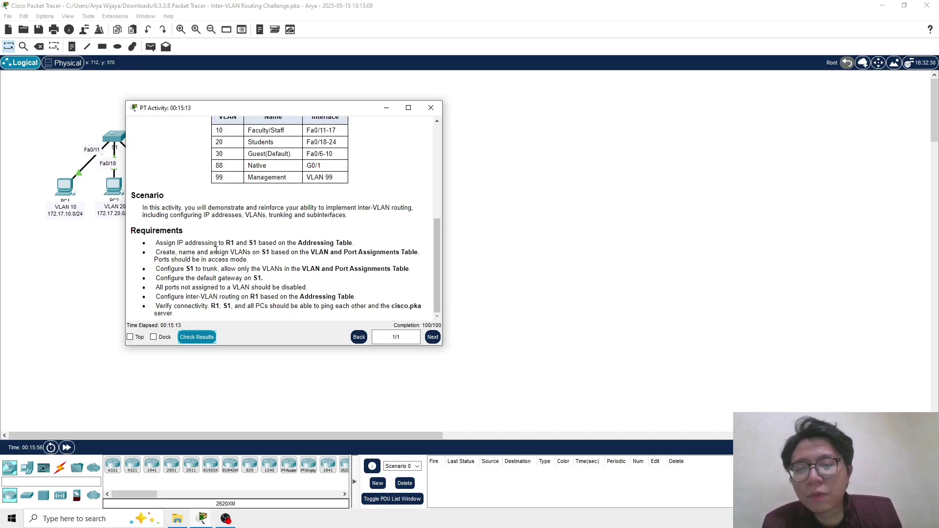
{"action": "scroll", "coordinate": [217, 250], "scroll_direction": "up", "scroll_amount": 5}
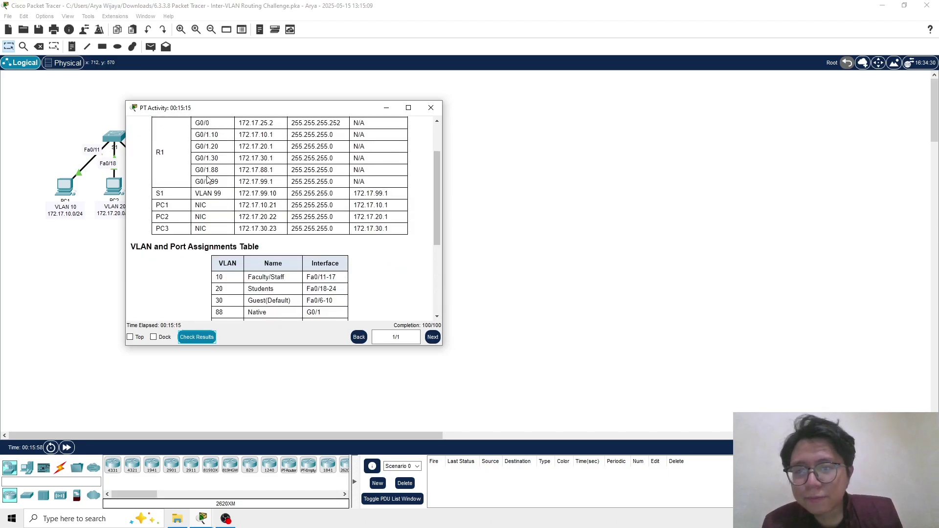
{"action": "scroll", "coordinate": [200, 184], "scroll_direction": "down", "scroll_amount": 2}
{"action": "scroll", "coordinate": [191, 186], "scroll_direction": "up", "scroll_amount": 1}
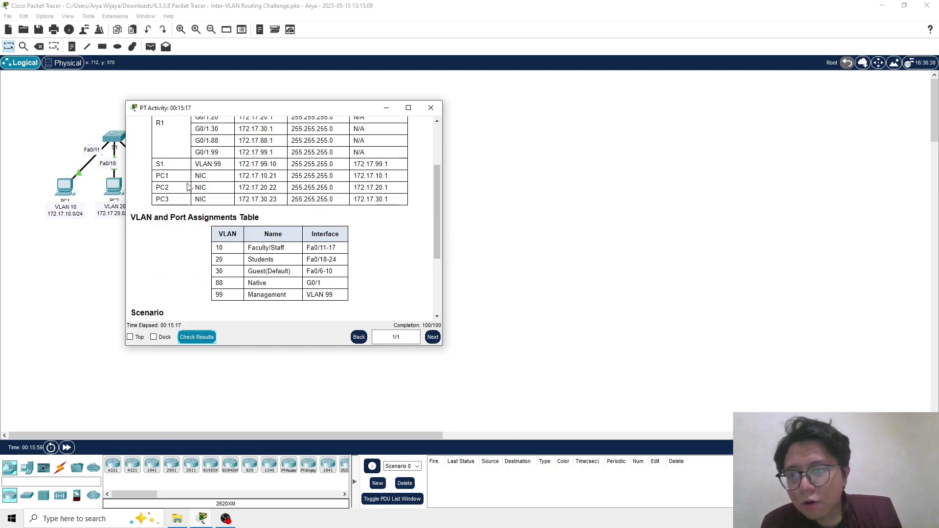
{"action": "scroll", "coordinate": [190, 186], "scroll_direction": "up", "scroll_amount": 1}
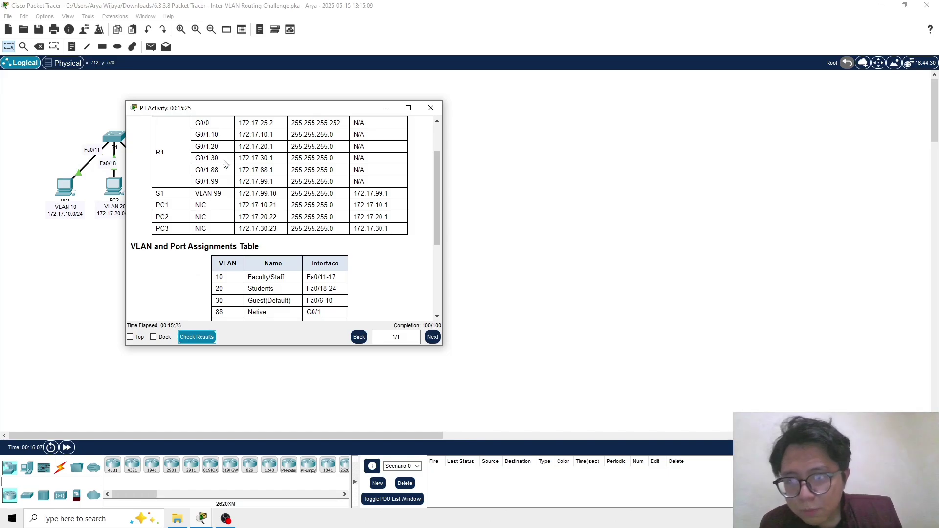
{"action": "scroll", "coordinate": [240, 158], "scroll_direction": "down", "scroll_amount": 5}
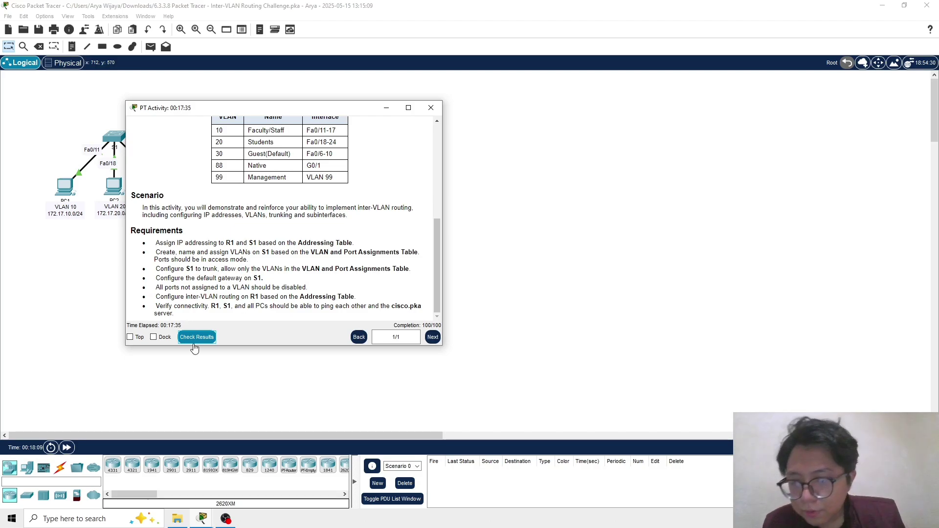
Bring up switch S1's command line and examine the commands for VLAN 99 addressing, the default gateway and VLAN naming
{"action": "mouse_move", "coordinate": [202, 517]}
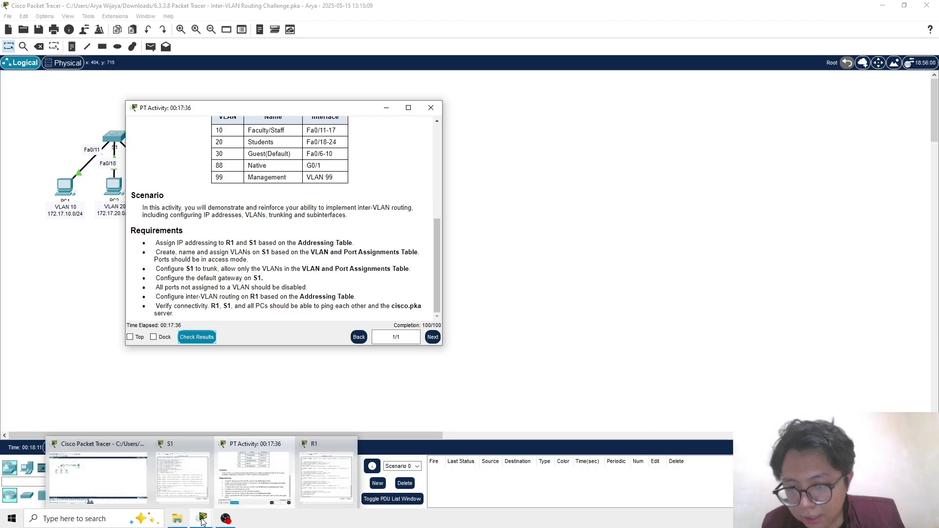
{"action": "left_click", "coordinate": [192, 476]}
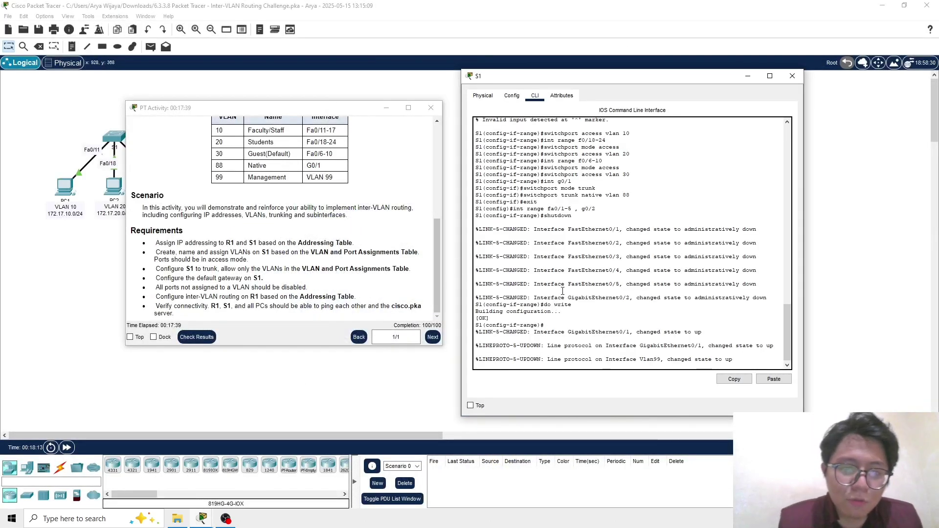
{"action": "left_click", "coordinate": [610, 255]}
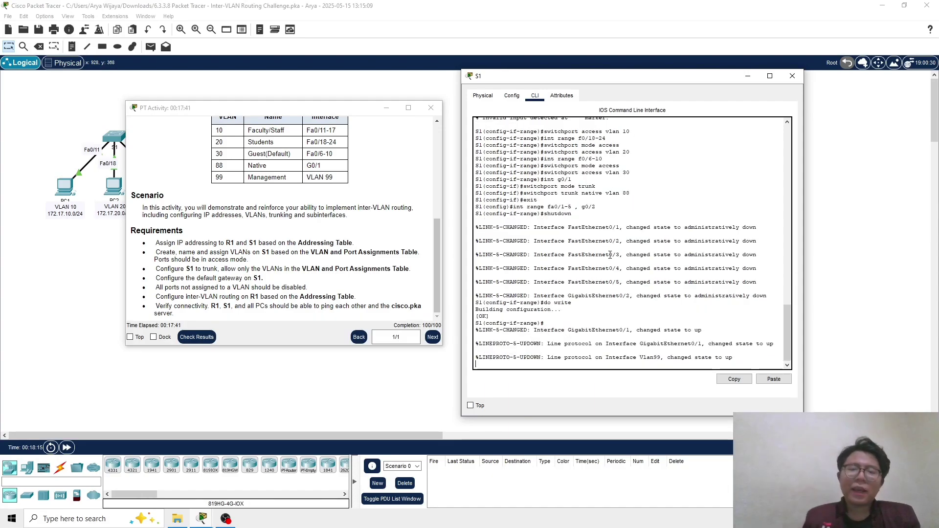
{"action": "scroll", "coordinate": [612, 258], "scroll_direction": "up", "scroll_amount": 15}
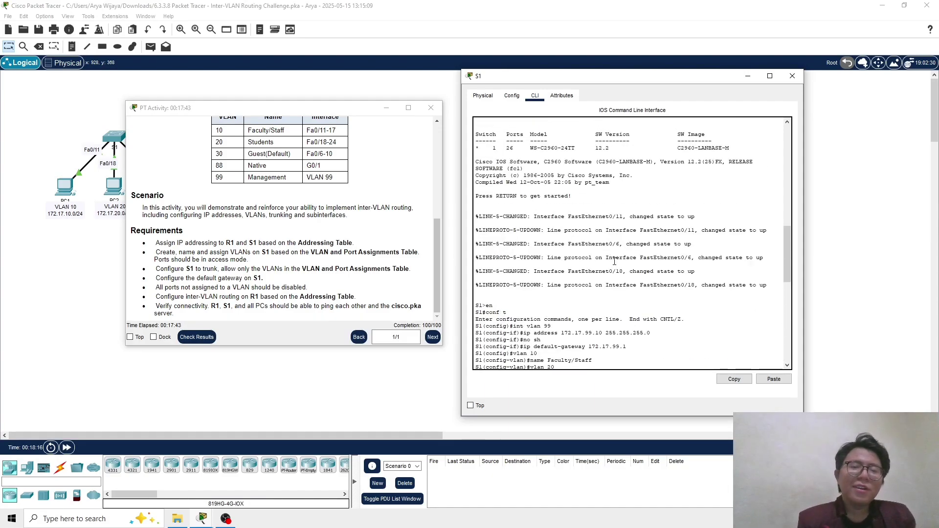
{"action": "scroll", "coordinate": [614, 261], "scroll_direction": "up", "scroll_amount": 3}
{"action": "scroll", "coordinate": [617, 262], "scroll_direction": "up", "scroll_amount": 3}
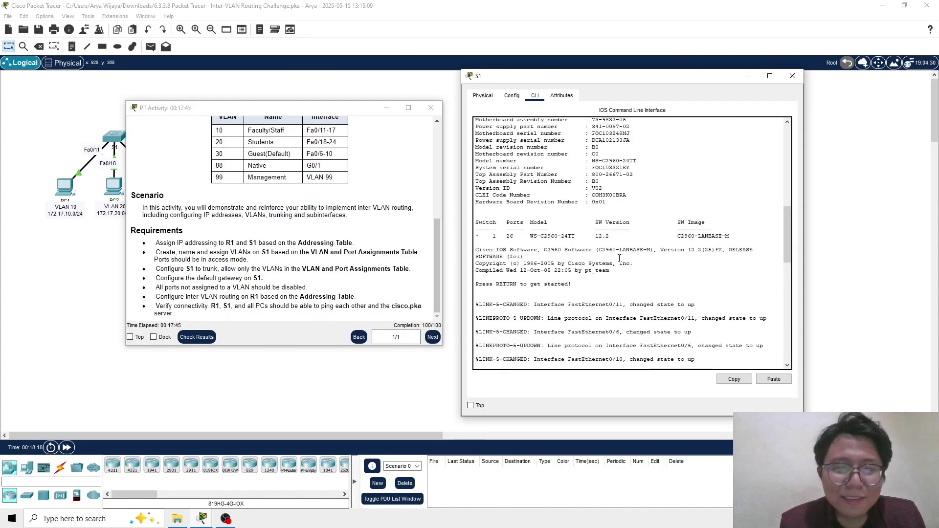
{"action": "scroll", "coordinate": [614, 254], "scroll_direction": "up", "scroll_amount": 3}
{"action": "scroll", "coordinate": [615, 254], "scroll_direction": "up", "scroll_amount": 6}
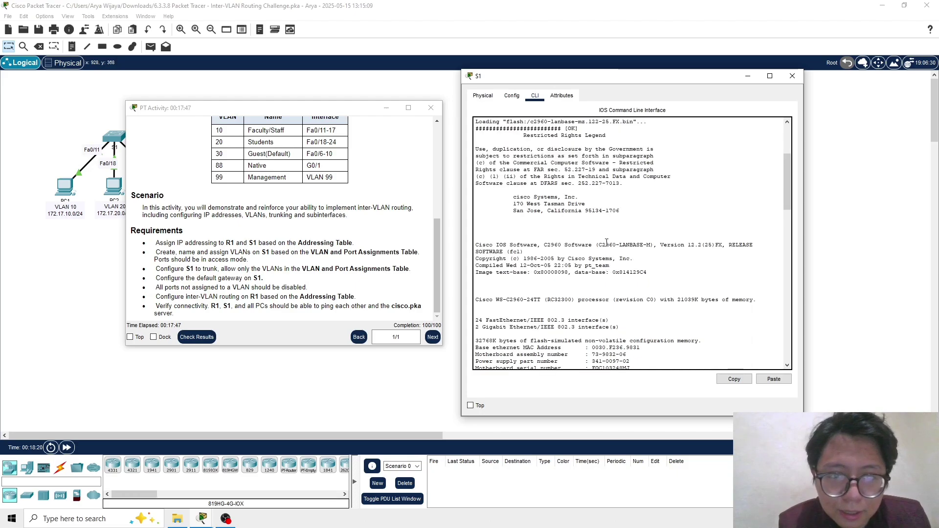
{"action": "scroll", "coordinate": [608, 243], "scroll_direction": "down", "scroll_amount": 9}
{"action": "scroll", "coordinate": [608, 243], "scroll_direction": "down", "scroll_amount": 6}
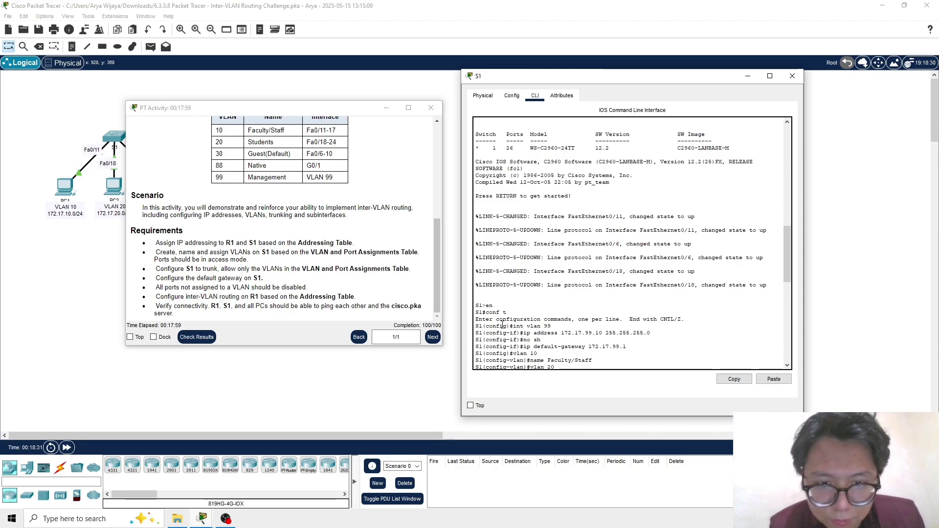
{"action": "scroll", "coordinate": [522, 324], "scroll_direction": "down", "scroll_amount": 3}
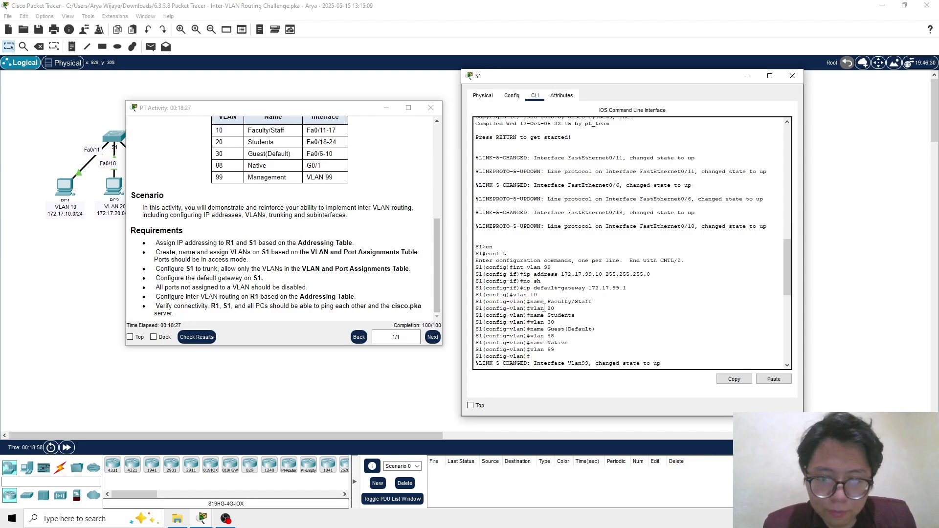
Examine S1's commands for access port ranges, the G0/1 trunk with its native VLAN, and the unused port shutdown
{"action": "key", "text": "ctrl+v"}
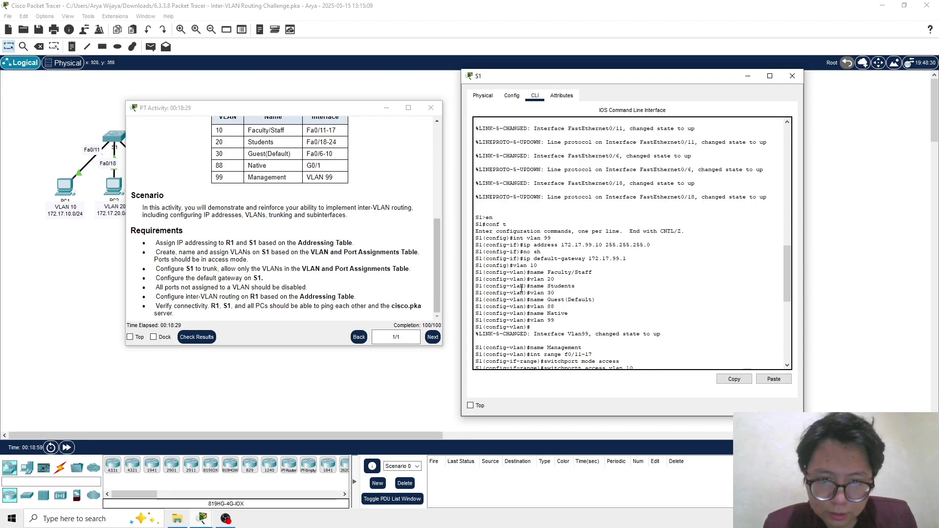
{"action": "scroll", "coordinate": [527, 273], "scroll_direction": "up", "scroll_amount": 10}
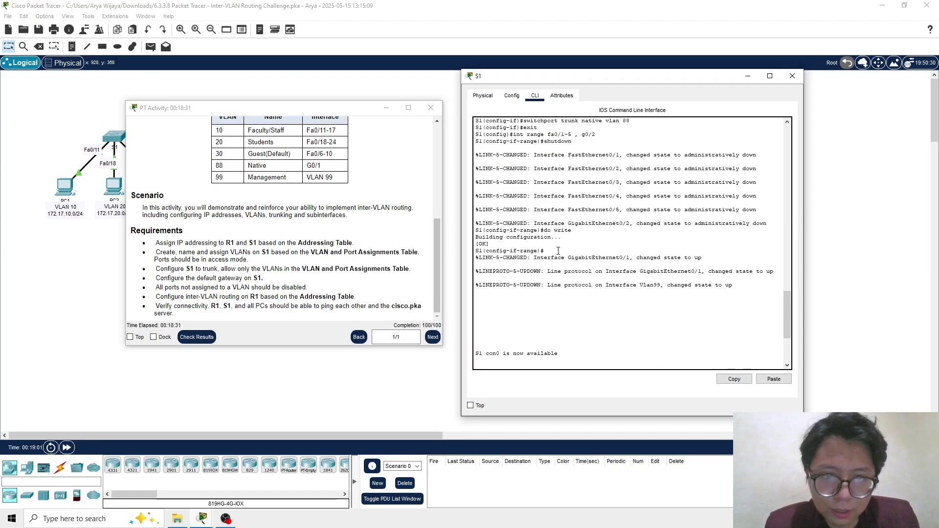
{"action": "scroll", "coordinate": [558, 251], "scroll_direction": "up", "scroll_amount": 2}
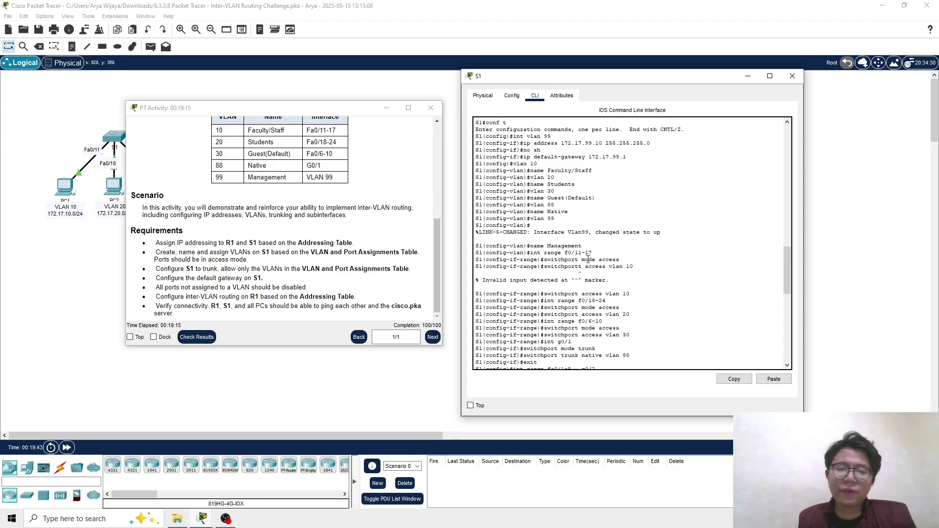
{"action": "scroll", "coordinate": [592, 258], "scroll_direction": "down", "scroll_amount": 1}
{"action": "scroll", "coordinate": [593, 258], "scroll_direction": "down", "scroll_amount": 4}
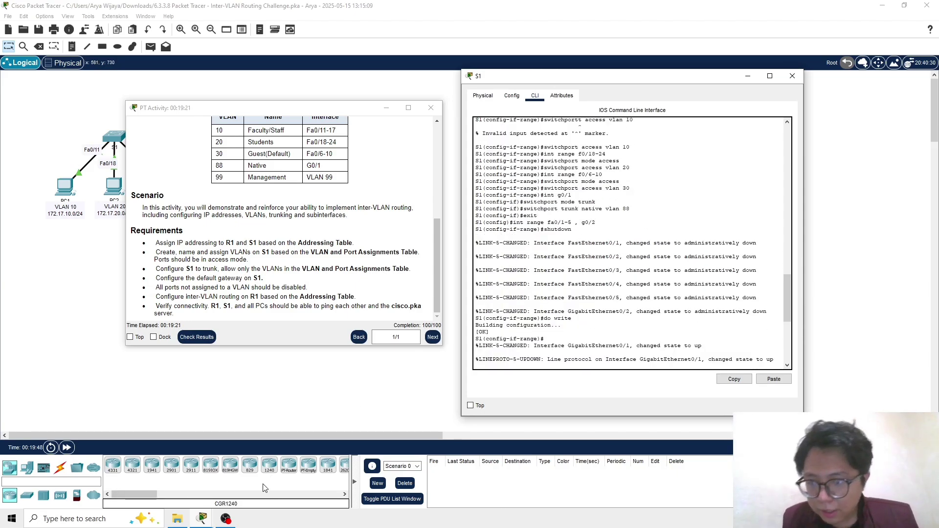
{"action": "mouse_move", "coordinate": [201, 517]}
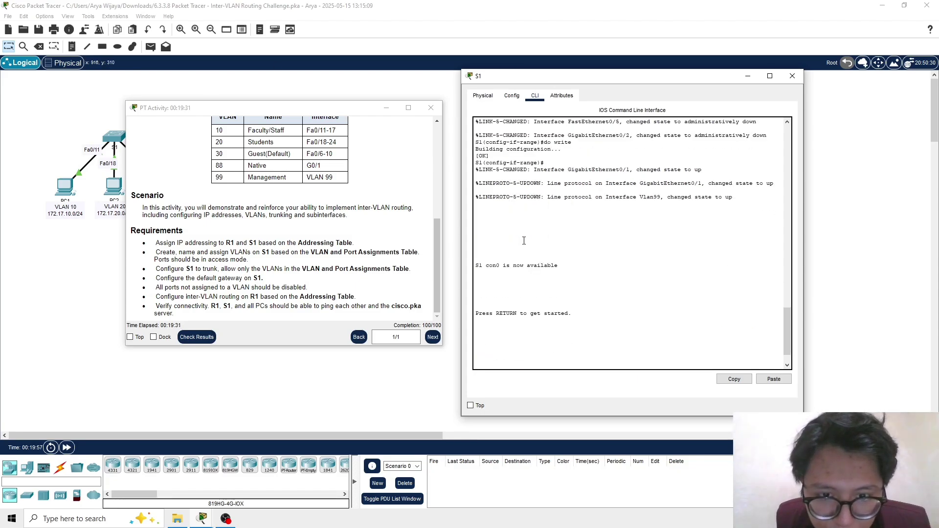
{"action": "scroll", "coordinate": [524, 241], "scroll_direction": "up", "scroll_amount": 4}
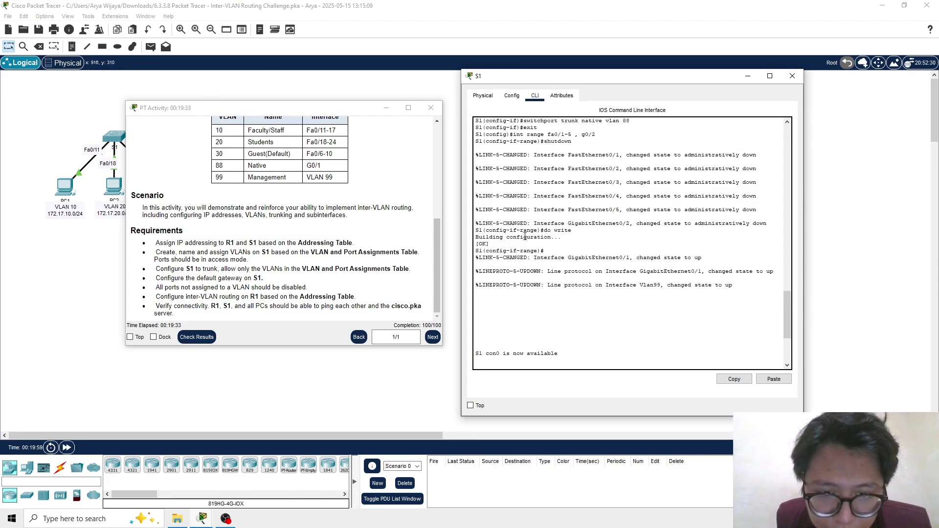
{"action": "scroll", "coordinate": [525, 192], "scroll_direction": "up", "scroll_amount": 3}
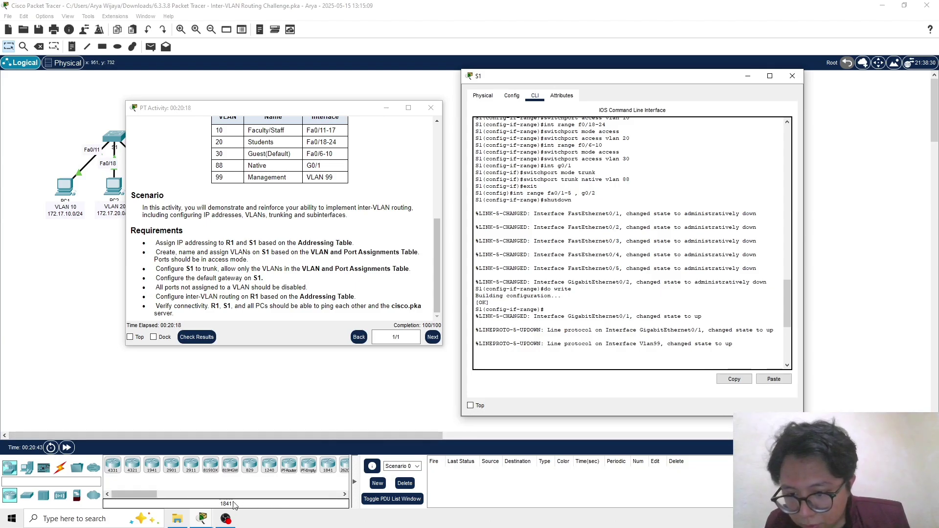
Bring up router R1's command line and examine the G0/1 subinterface commands for dot1q encapsulation and IP addresses
{"action": "left_click", "coordinate": [202, 522]}
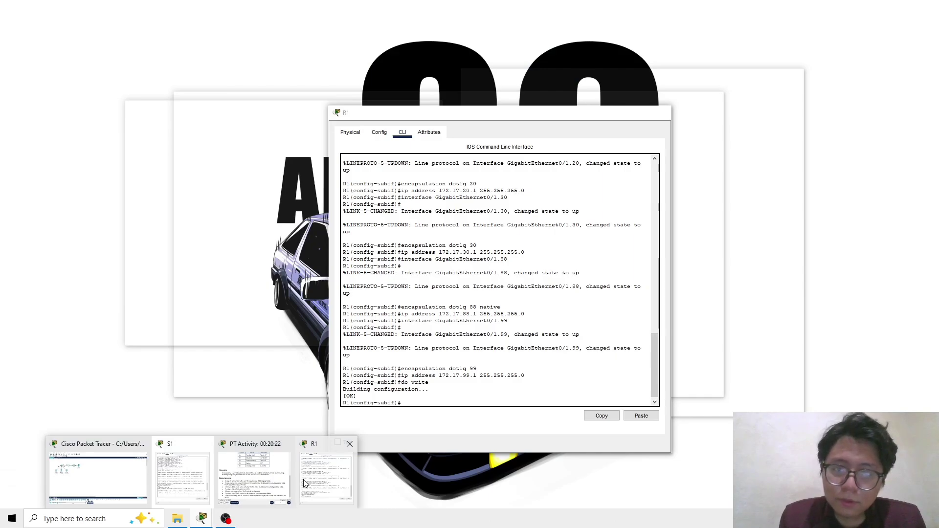
{"action": "left_click", "coordinate": [303, 484]}
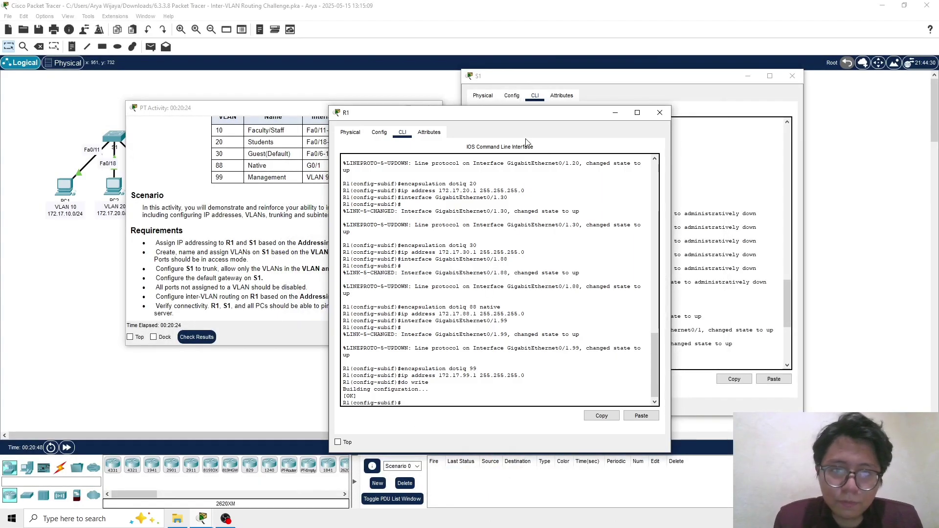
{"action": "left_click_drag", "start_coordinate": [541, 121], "coordinate": [677, 83]}
{"action": "scroll", "coordinate": [636, 221], "scroll_direction": "up", "scroll_amount": 4}
{"action": "scroll", "coordinate": [636, 221], "scroll_direction": "up", "scroll_amount": 8}
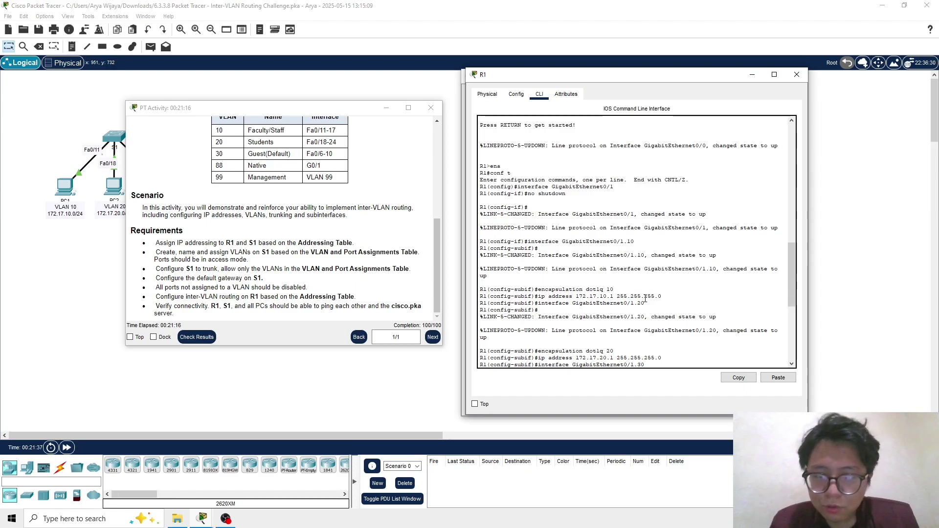
{"action": "scroll", "coordinate": [594, 311], "scroll_direction": "down", "scroll_amount": 4}
{"action": "scroll", "coordinate": [594, 311], "scroll_direction": "down", "scroll_amount": 4}
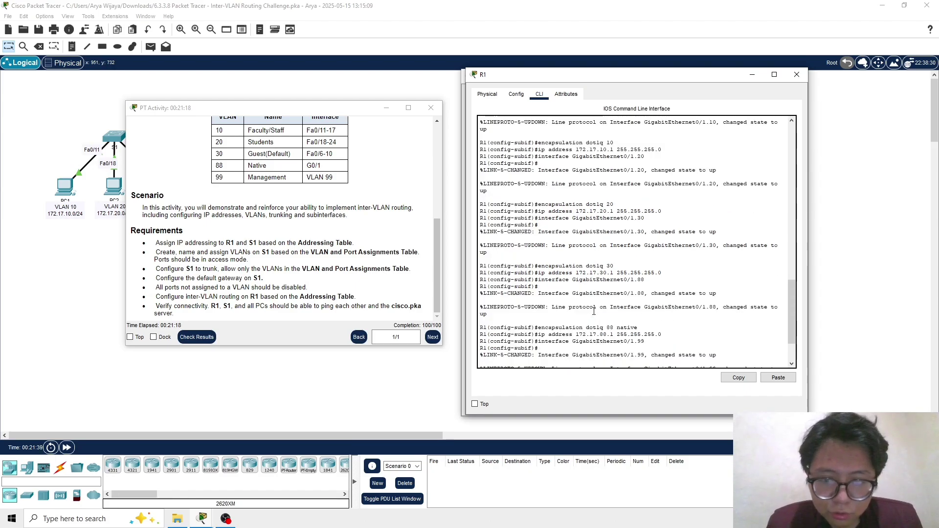
{"action": "scroll", "coordinate": [594, 311], "scroll_direction": "down", "scroll_amount": 2}
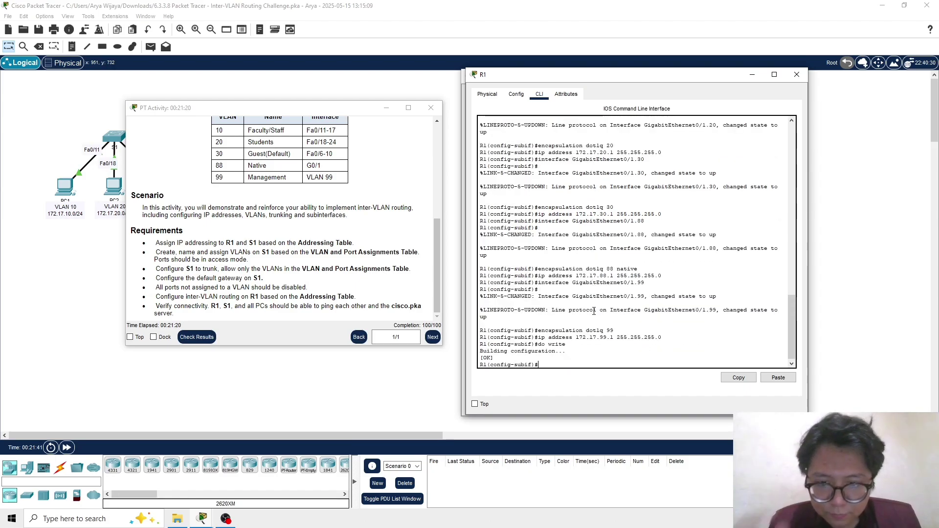
{"action": "key", "text": "Return"}
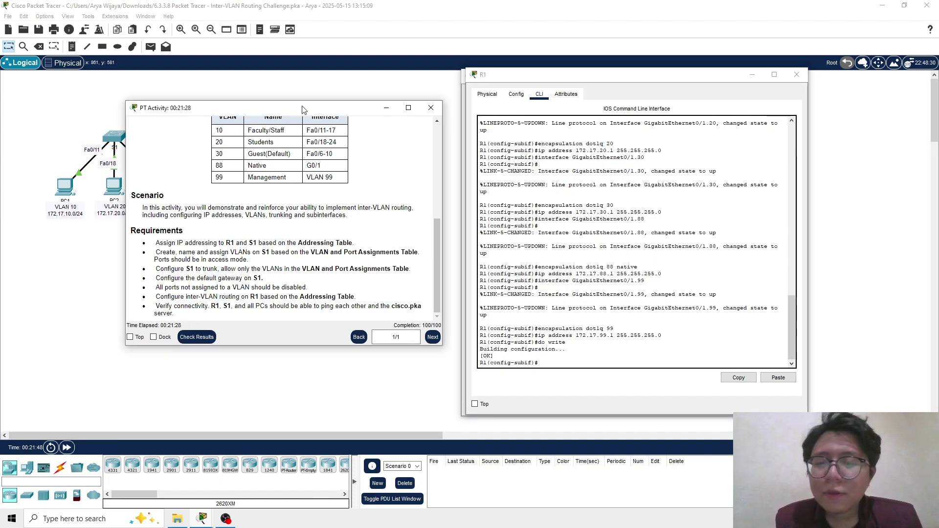
Clear the activity instructions away from the topology and open the cisco.pka server's desktop applications
{"action": "left_click_drag", "start_coordinate": [303, 109], "coordinate": [551, 84]}
{"action": "left_click", "coordinate": [280, 134]}
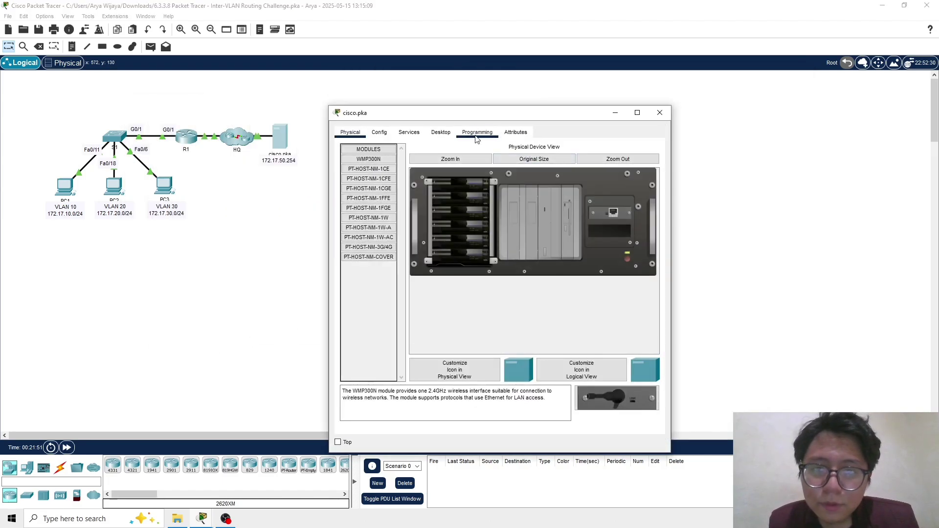
{"action": "left_click", "coordinate": [439, 133]}
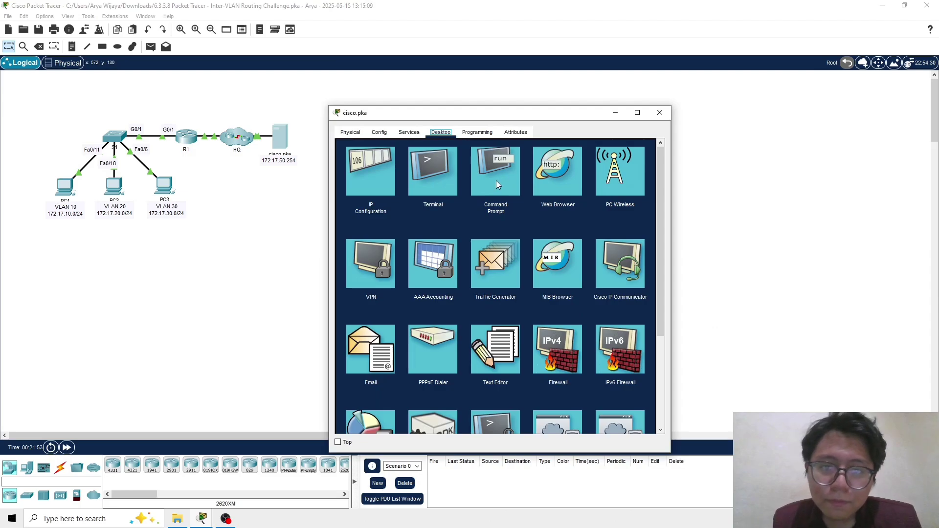
{"action": "left_click", "coordinate": [437, 179]}
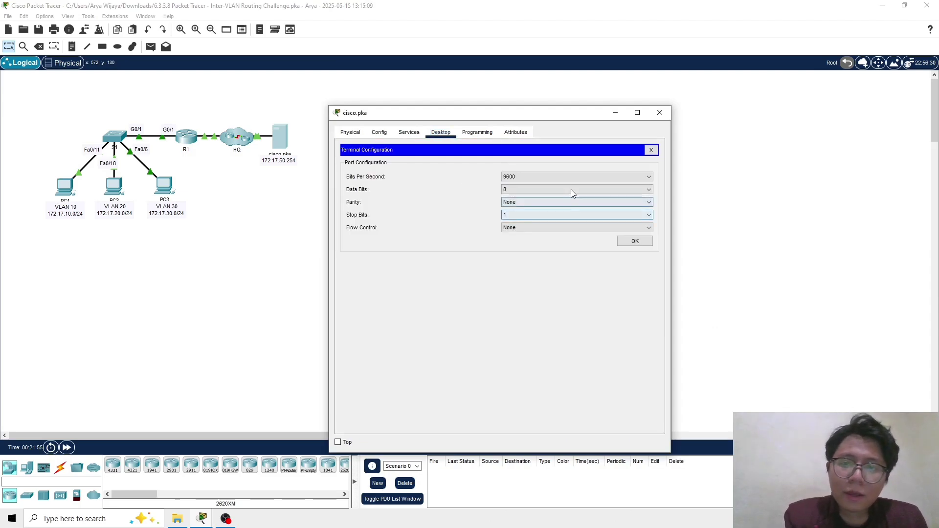
{"action": "left_click", "coordinate": [633, 243]}
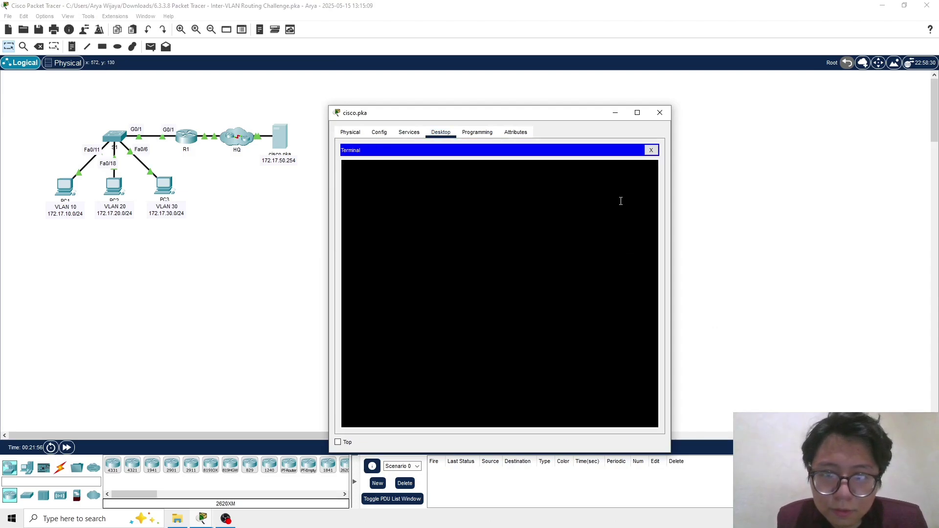
{"action": "left_click", "coordinate": [651, 150]}
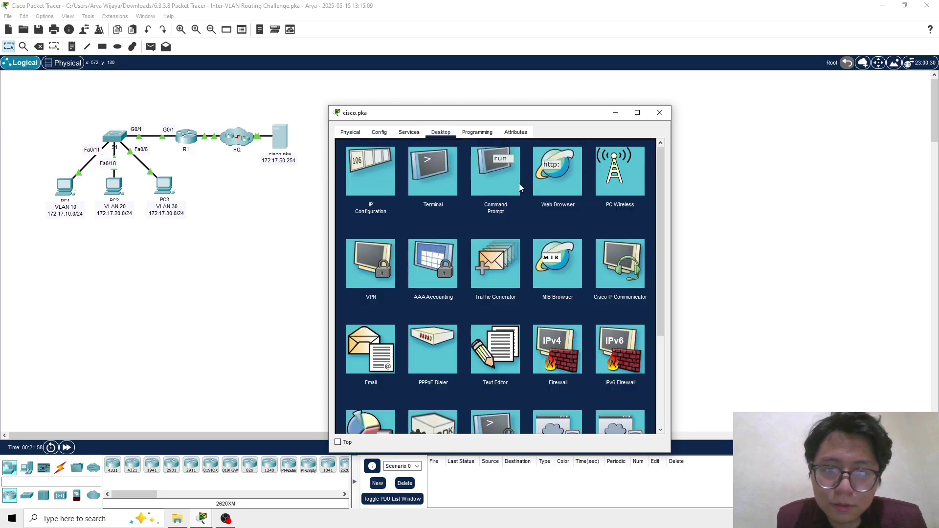
Ping 172.17.50.1 from the cisco.pka server's Command Prompt
{"action": "left_click", "coordinate": [495, 172]}
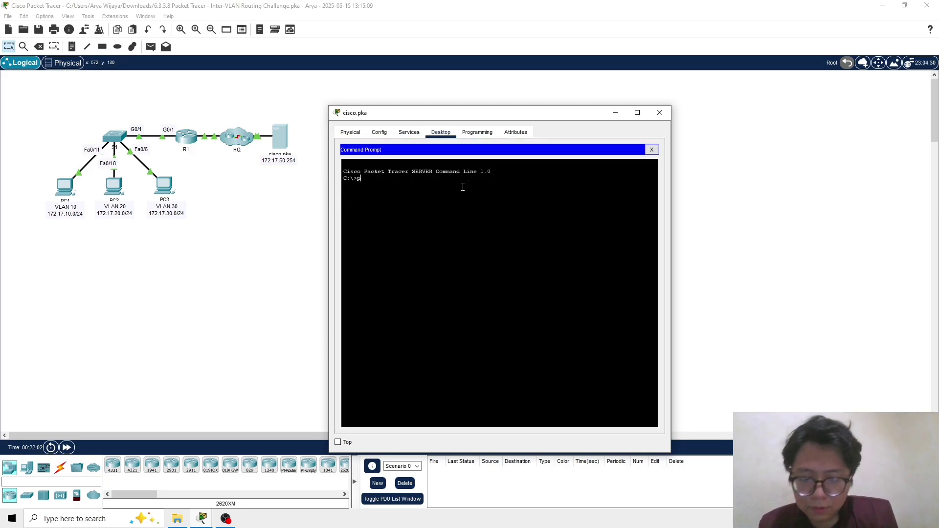
{"action": "type", "text": "ping "}
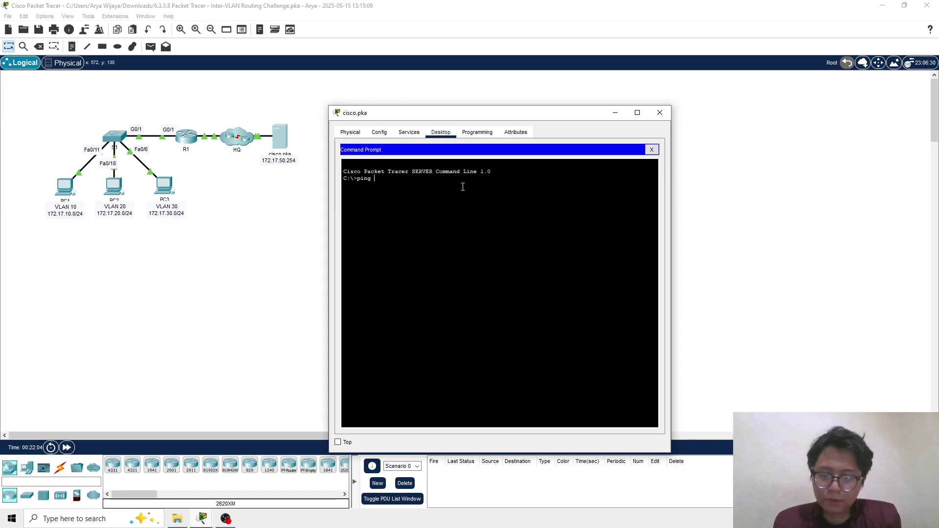
{"action": "type", "text": "172."}
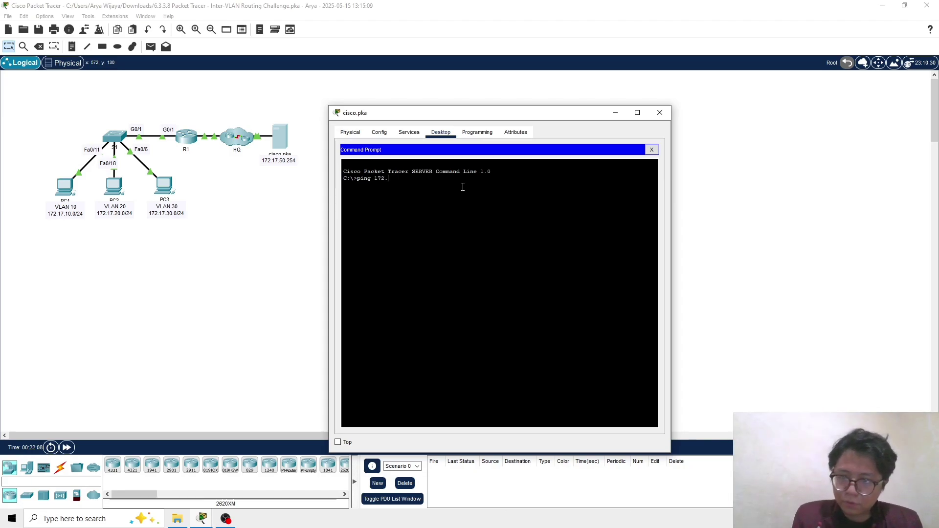
{"action": "type", "text": "17"}
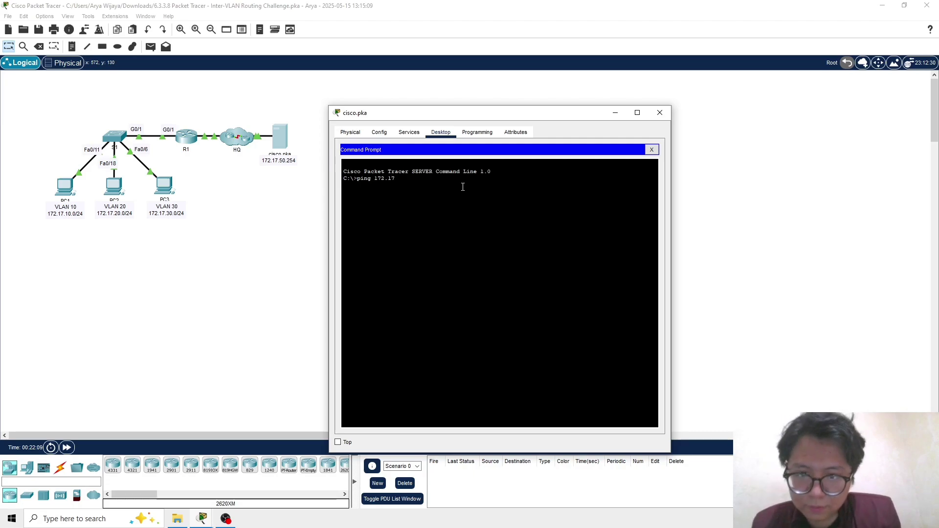
{"action": "type", "text": ".5"}
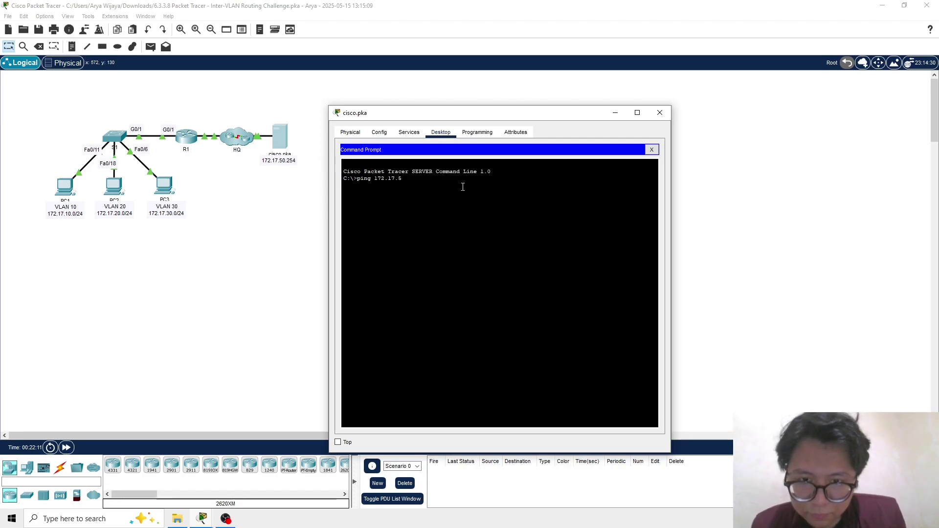
{"action": "type", "text": "0"}
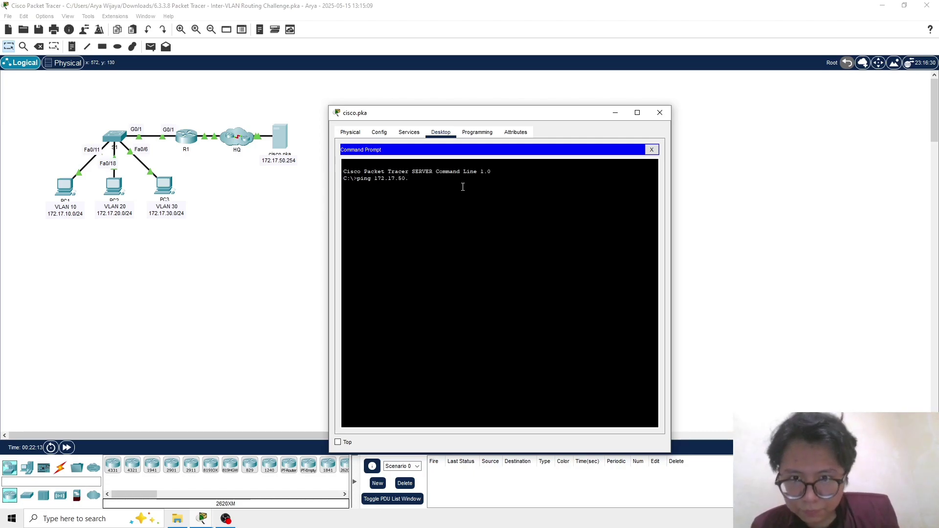
{"action": "type", "text": "."}
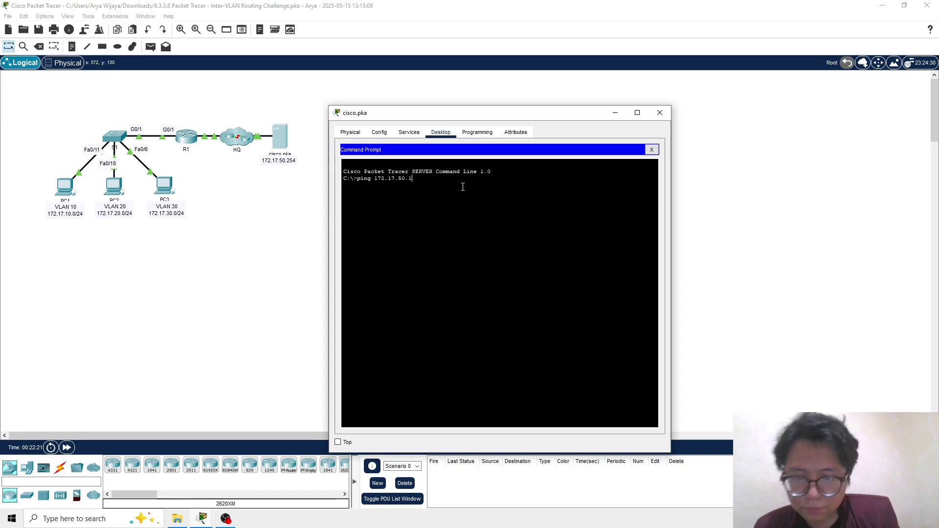
{"action": "type", "text": "1"}
{"action": "key", "text": "Return"}
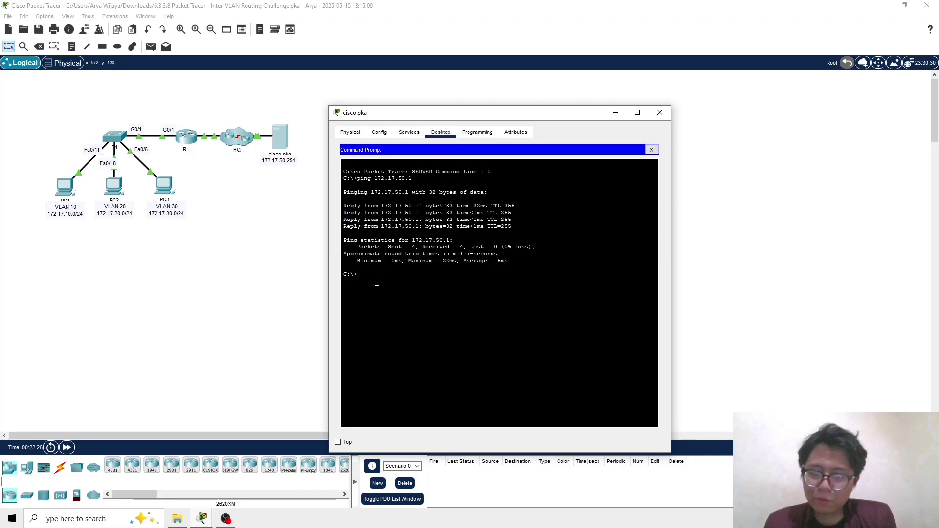
Place the activity instructions beside the server window and examine the addressing table, VLAN and port assignments, and requirements
{"action": "type", "text": "172."}
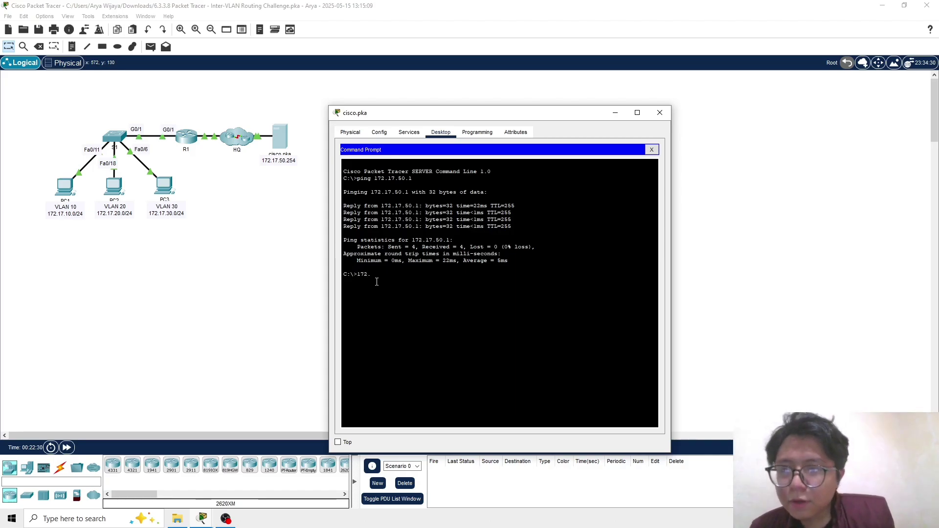
{"action": "left_click_drag", "start_coordinate": [433, 114], "coordinate": [505, 110]}
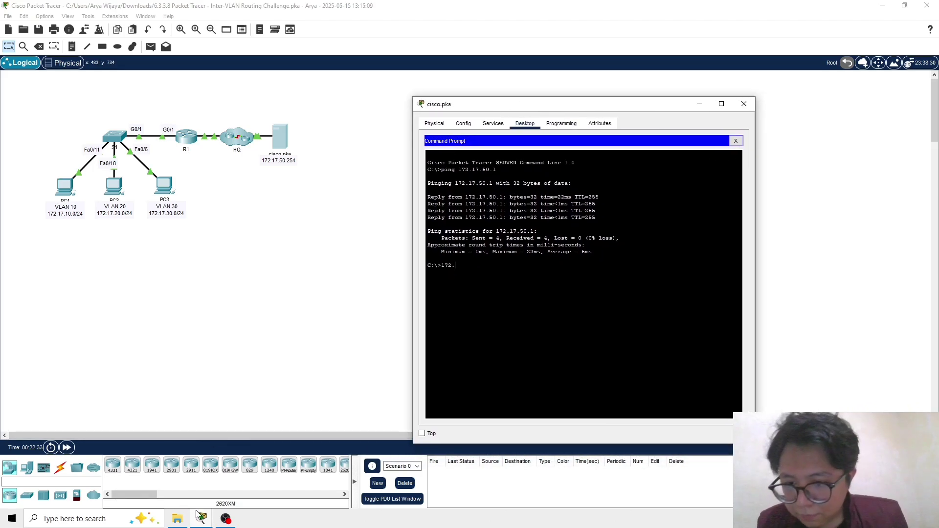
{"action": "mouse_move", "coordinate": [201, 517]}
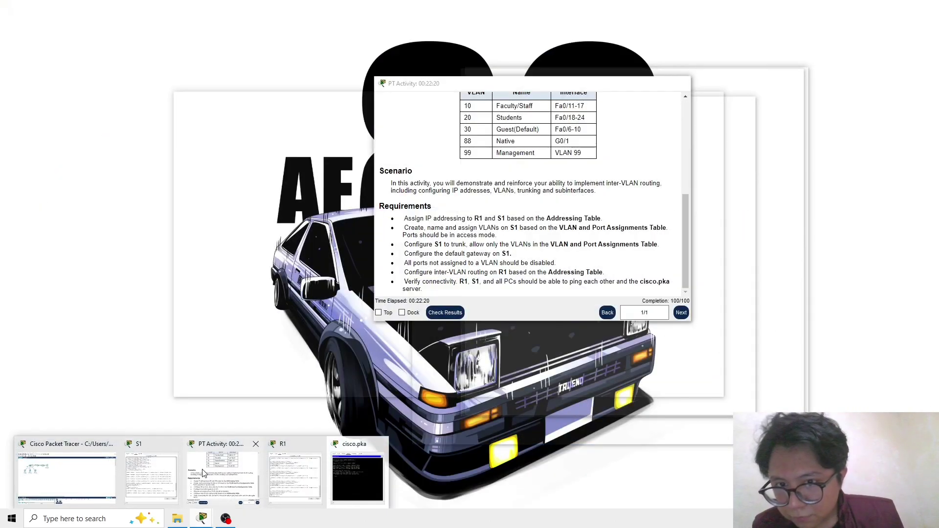
{"action": "left_click", "coordinate": [204, 473]}
{"action": "left_click_drag", "start_coordinate": [534, 82], "coordinate": [240, 39]}
{"action": "scroll", "coordinate": [253, 124], "scroll_direction": "up", "scroll_amount": 3}
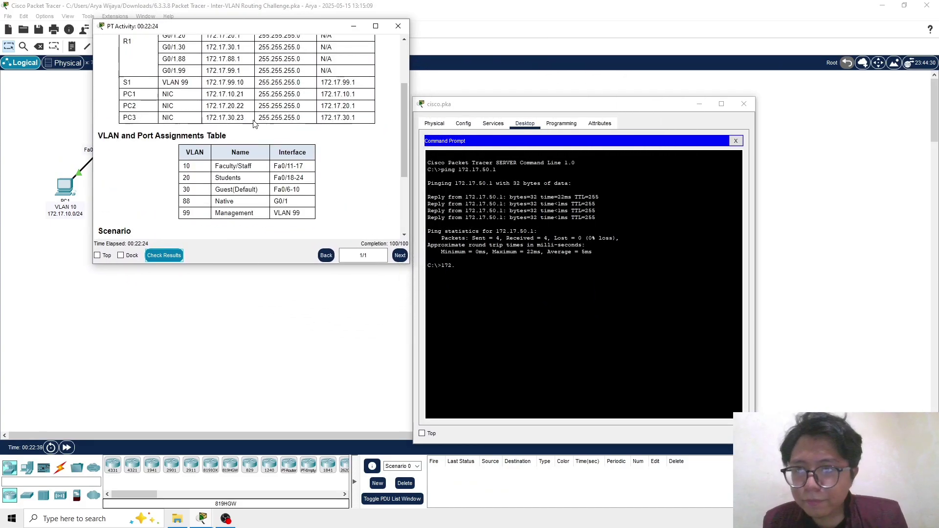
{"action": "scroll", "coordinate": [277, 119], "scroll_direction": "up", "scroll_amount": 1}
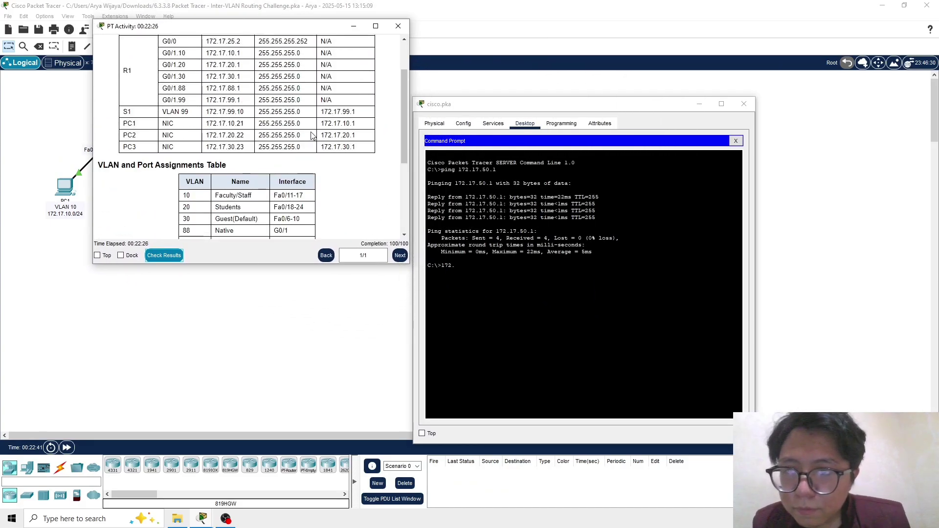
{"action": "scroll", "coordinate": [311, 135], "scroll_direction": "up", "scroll_amount": 1}
{"action": "scroll", "coordinate": [283, 124], "scroll_direction": "down", "scroll_amount": 4}
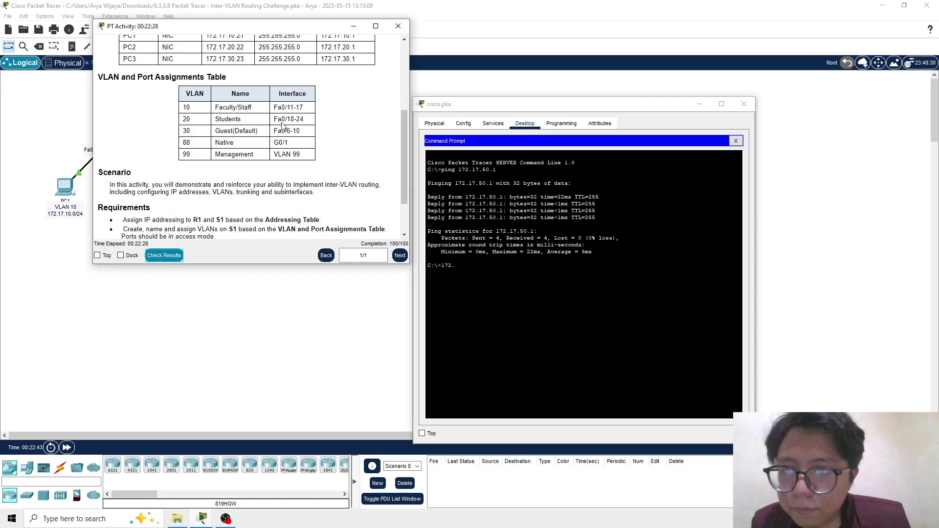
{"action": "scroll", "coordinate": [283, 126], "scroll_direction": "down", "scroll_amount": 1}
{"action": "scroll", "coordinate": [283, 126], "scroll_direction": "down", "scroll_amount": 1}
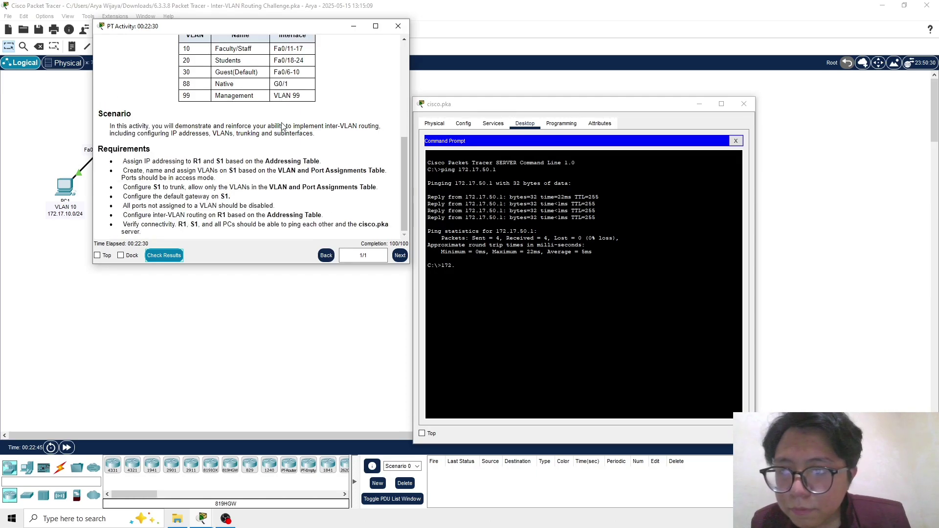
{"action": "left_click", "coordinate": [478, 260]}
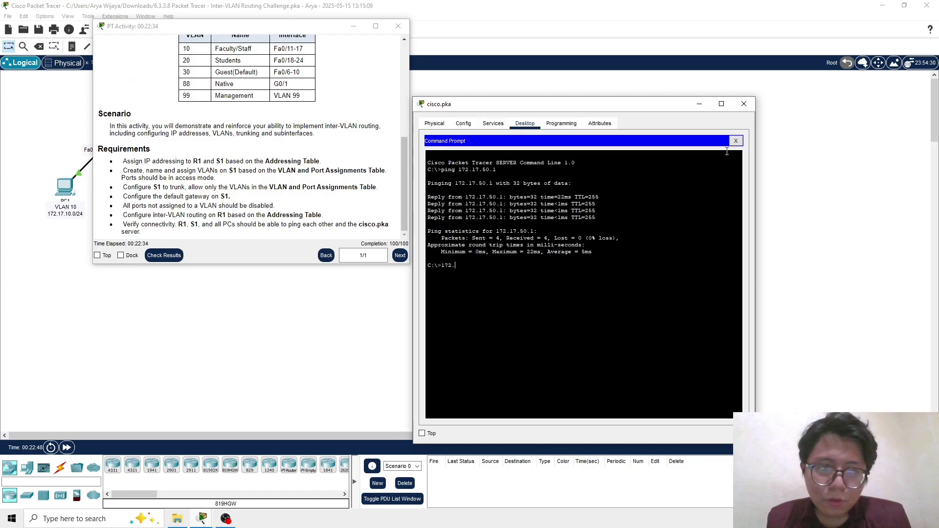
{"action": "left_click", "coordinate": [736, 142]}
{"action": "left_click", "coordinate": [650, 168]}
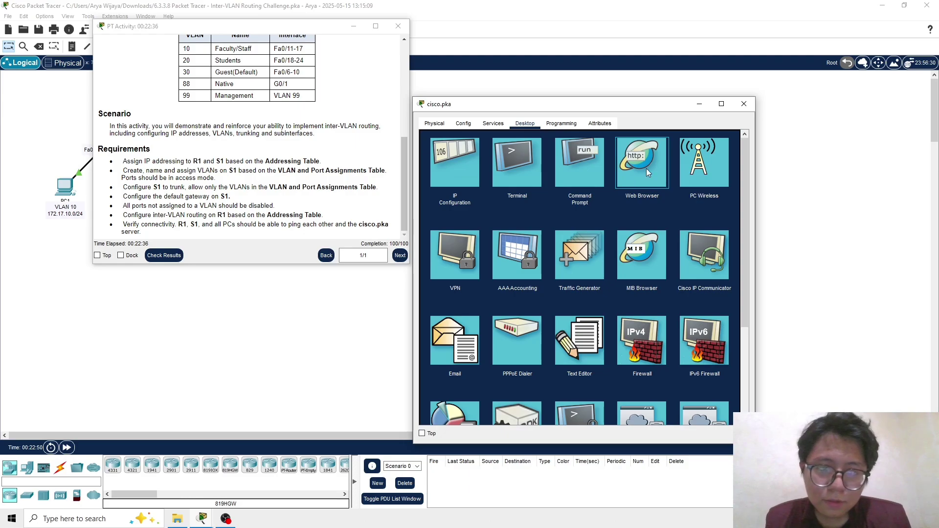
{"action": "left_click", "coordinate": [628, 205]}
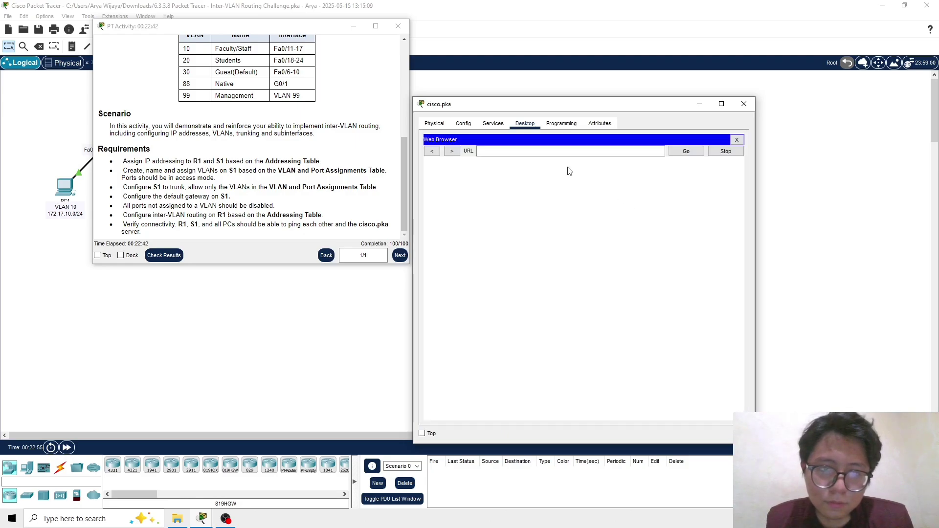
{"action": "type", "text": "hh"}
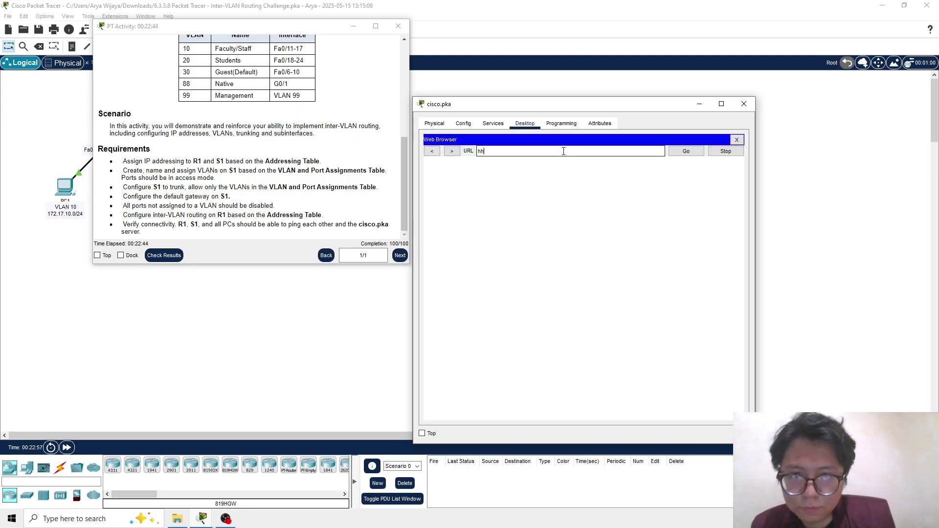
{"action": "type", "text": "ttp://172.17.50.25"}
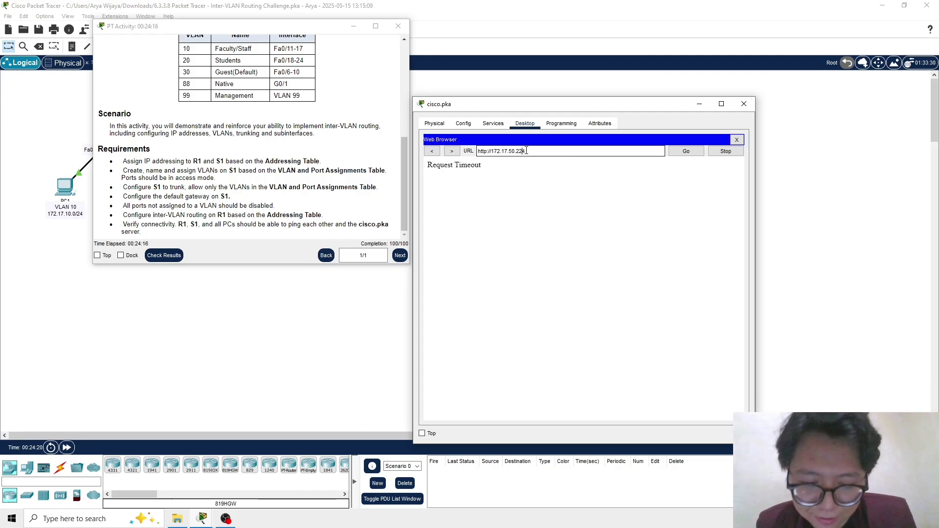
{"action": "type", "text": "4"}
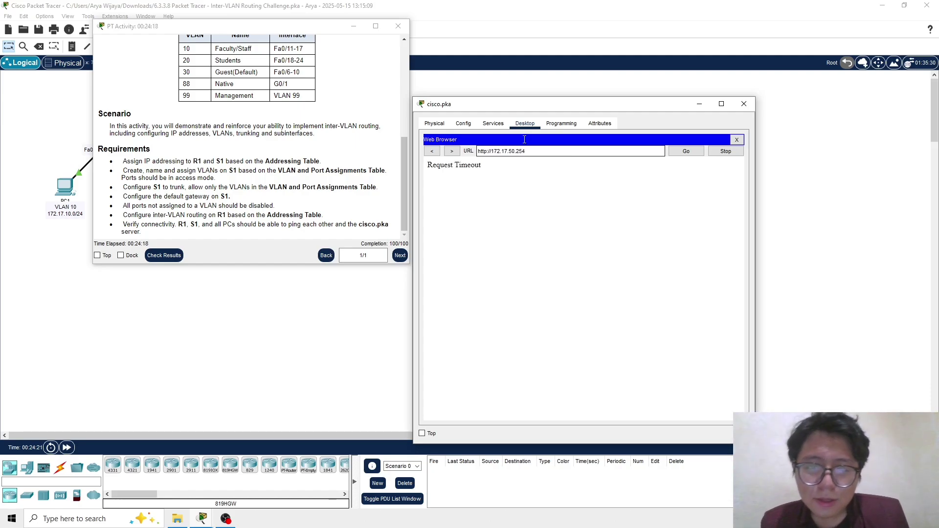
{"action": "left_click", "coordinate": [699, 153]}
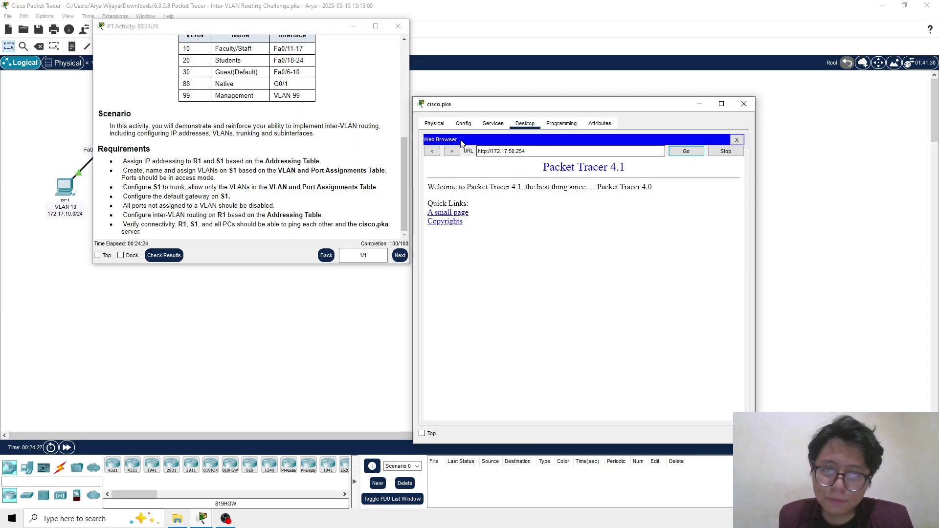
{"action": "left_click_drag", "start_coordinate": [527, 153], "coordinate": [493, 153]}
{"action": "left_click", "coordinate": [543, 203]}
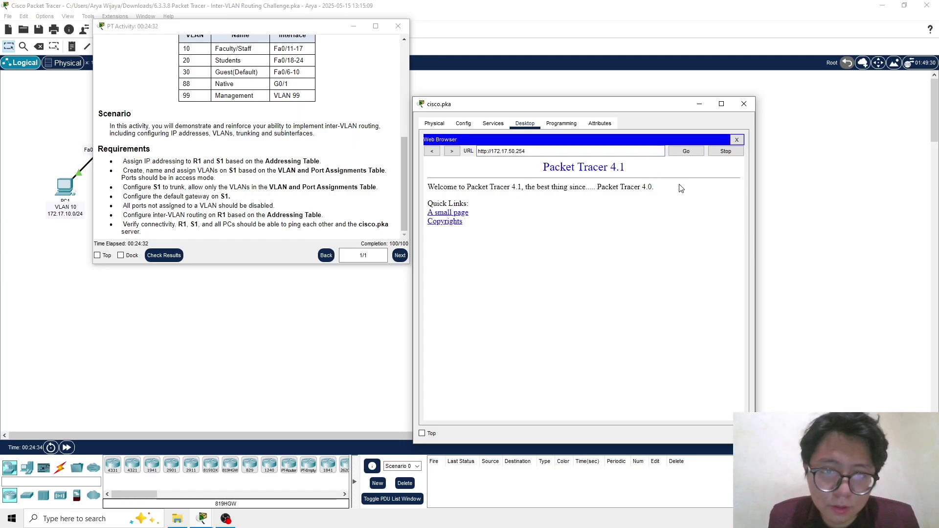
Return from the Web Browser to the server's Command Prompt, clear the leftover entry and ping 172.17.50.254
{"action": "left_click", "coordinate": [737, 141]}
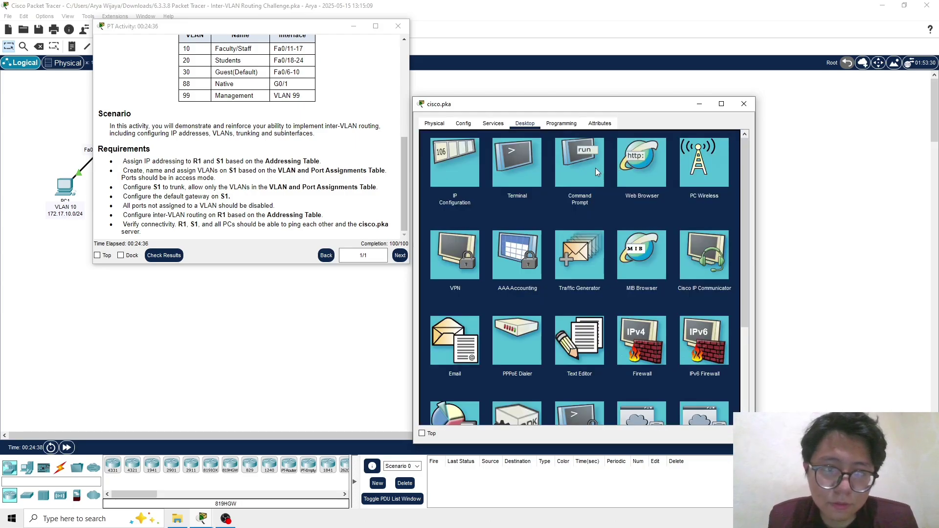
{"action": "left_click", "coordinate": [579, 168]}
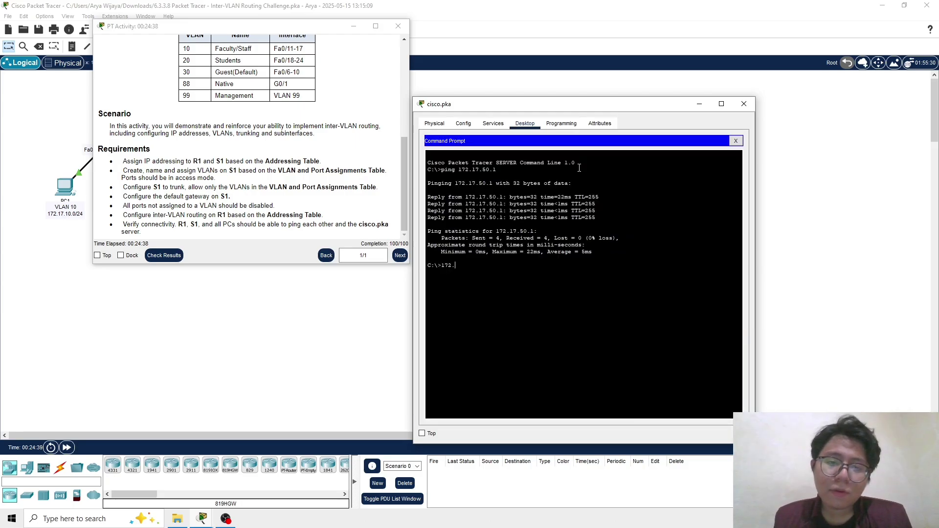
{"action": "key", "text": "BackSpace"}
{"action": "key", "text": "BackSpace"}
{"action": "key", "text": "BackSpace"}
{"action": "key", "text": "BackSpace"}
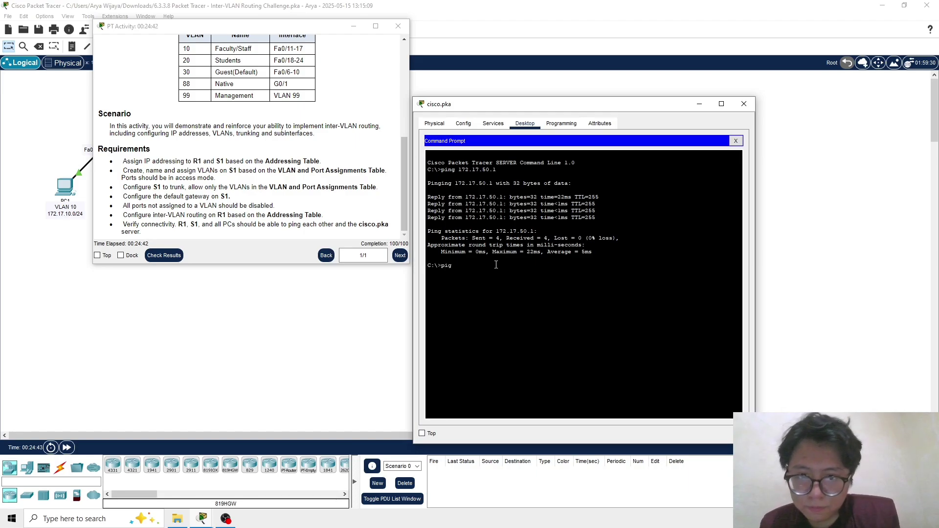
{"action": "type", "text": "ping"}
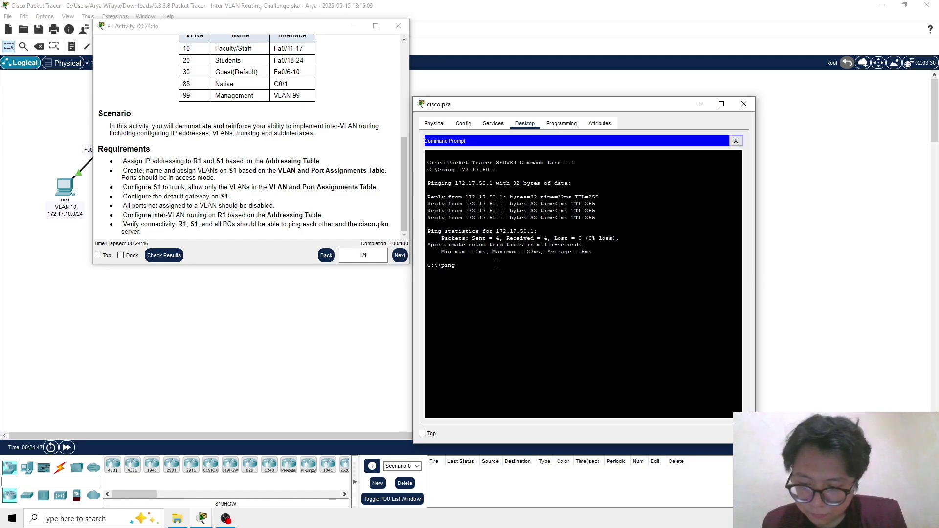
{"action": "type", "text": " 172."}
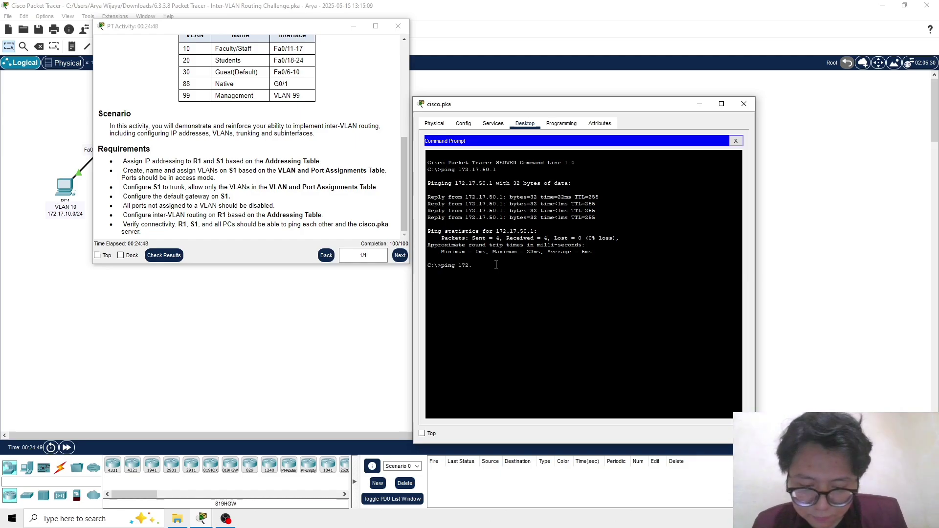
{"action": "type", "text": "17"}
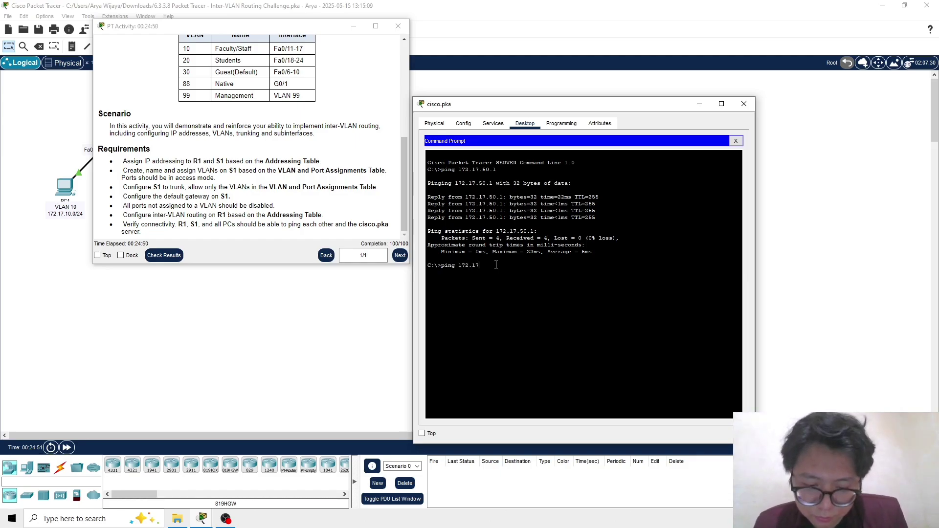
{"action": "type", "text": ".50"}
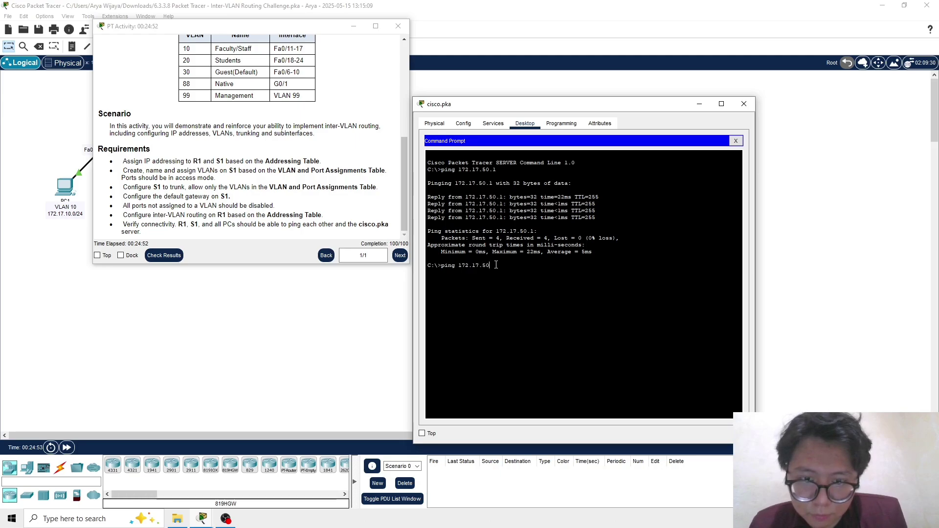
{"action": "type", "text": ".254"}
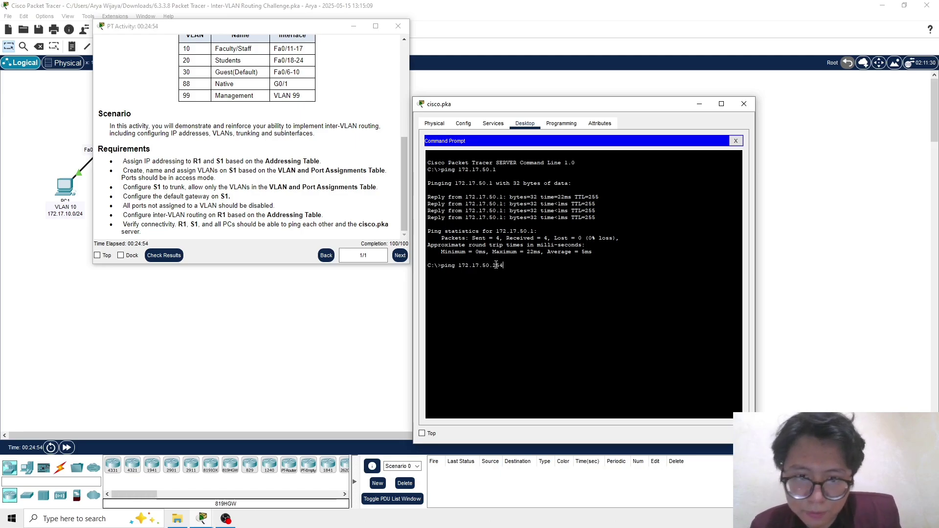
{"action": "key", "text": "Return"}
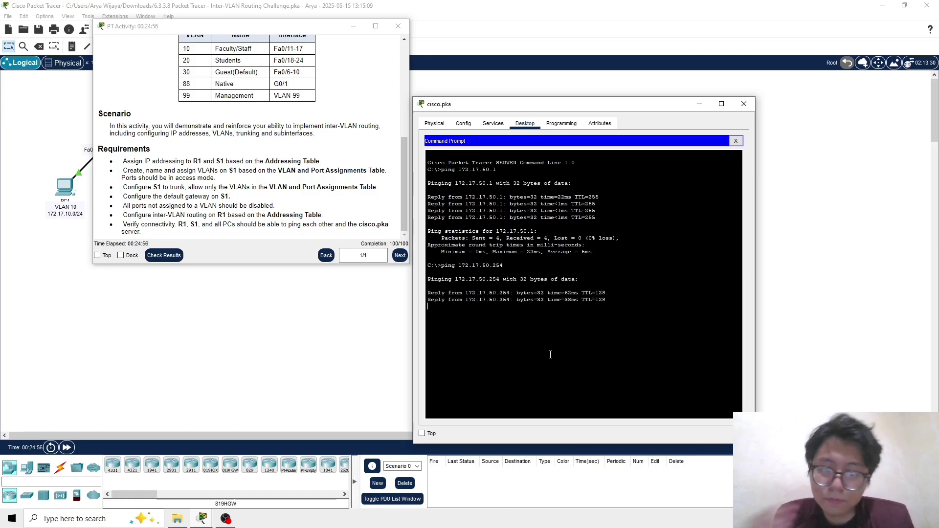